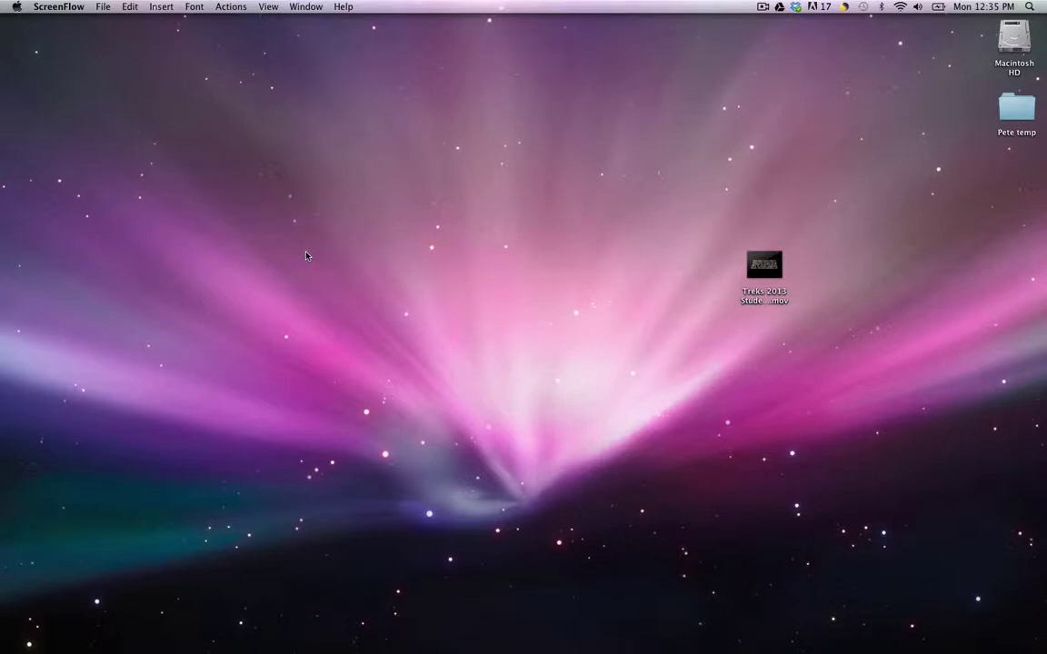
Step: Move the Treks 2013 Student Survey.mov icon from the right side to near the desktop centre
left_click_drag(755, 269, 604, 233)
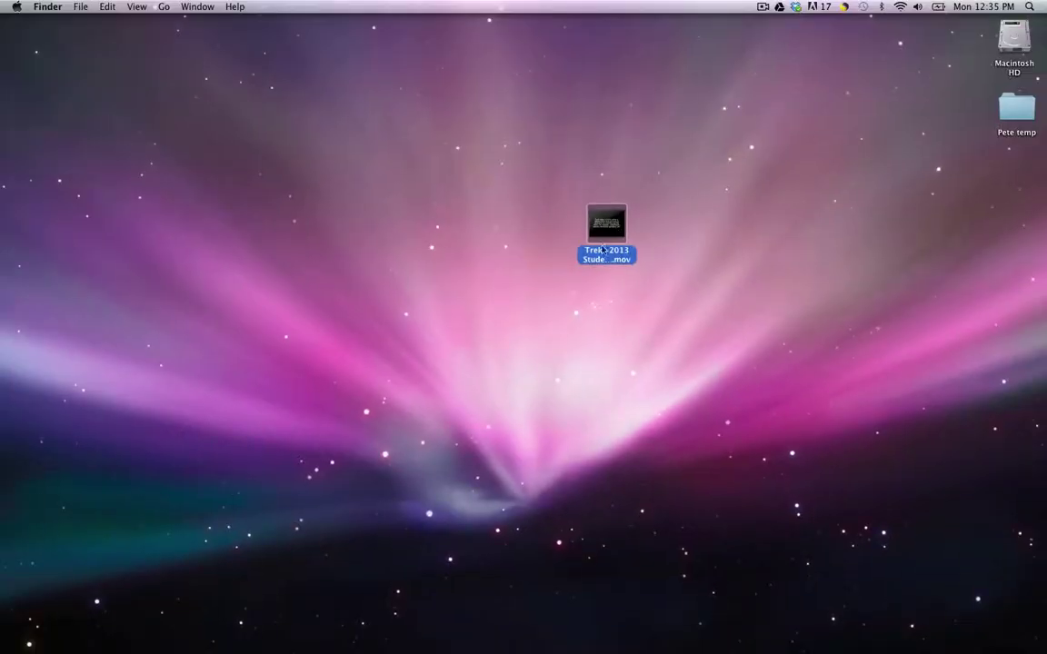
left_click_drag(627, 227, 774, 240)
left_click_drag(658, 232, 564, 221)
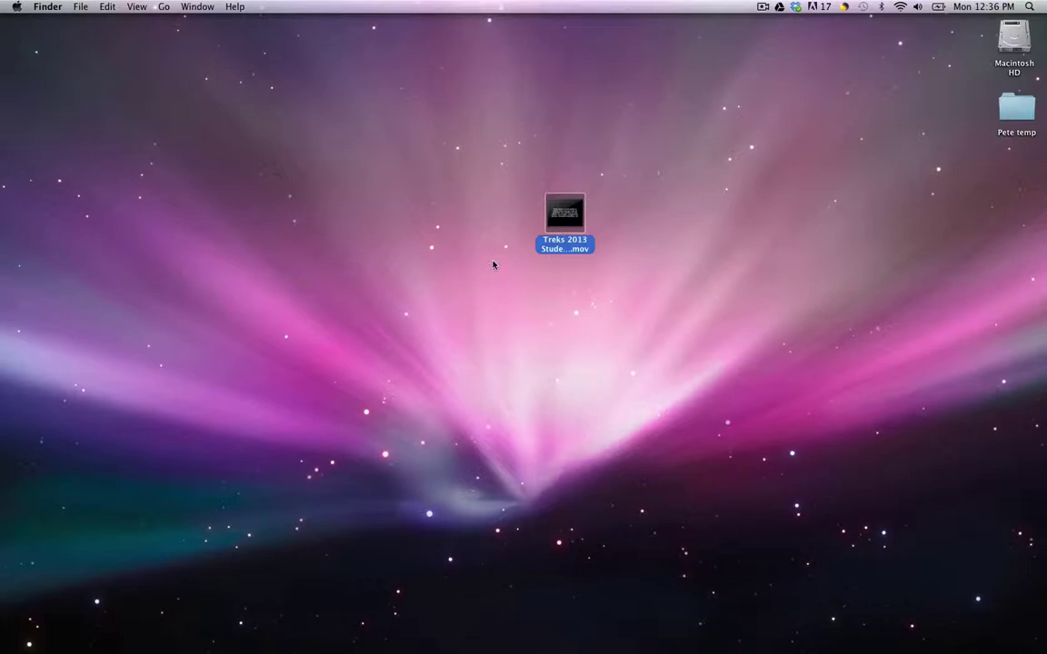
mouse_move(420, 637)
Step: Bring QuickTime Player forward, confirm About shows Version 10.0 (131), then close that window
left_click(620, 636)
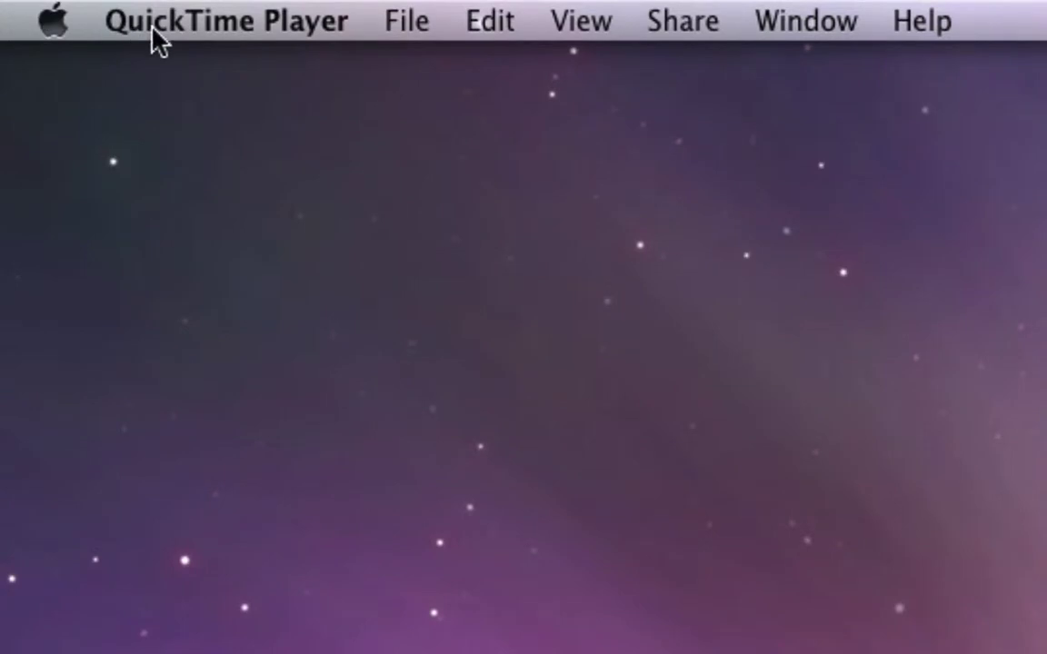
left_click(156, 29)
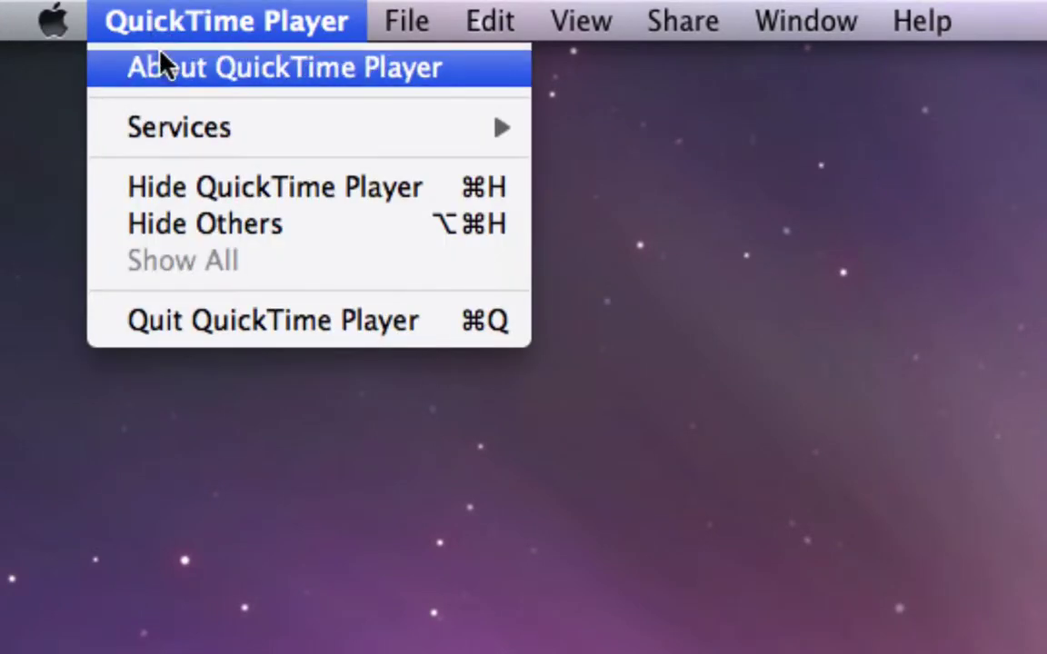
left_click(161, 66)
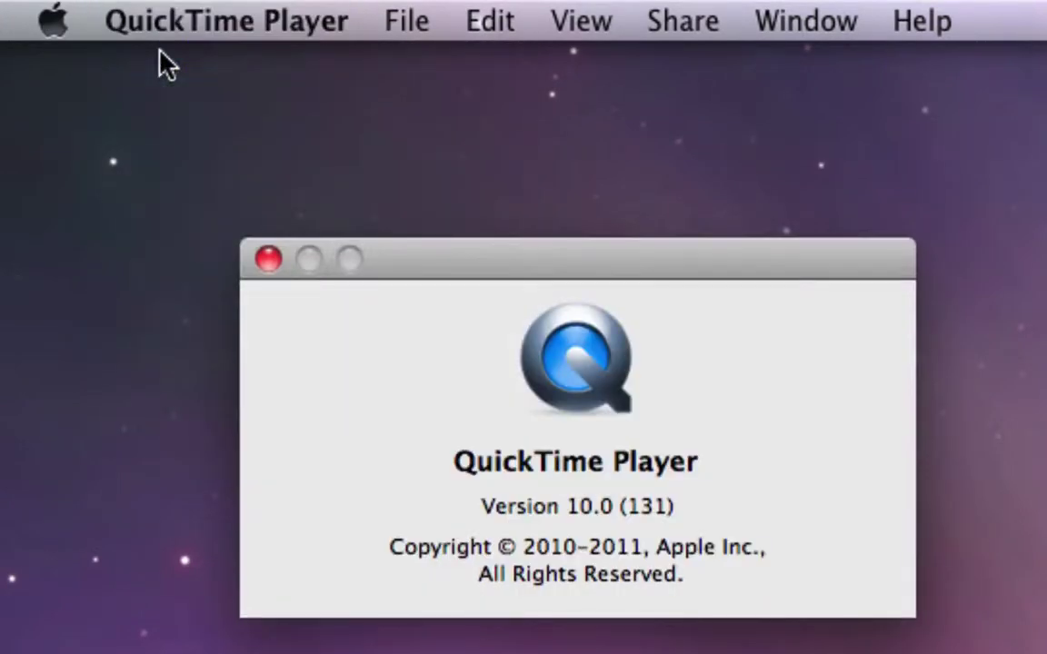
left_click_drag(395, 250, 319, 111)
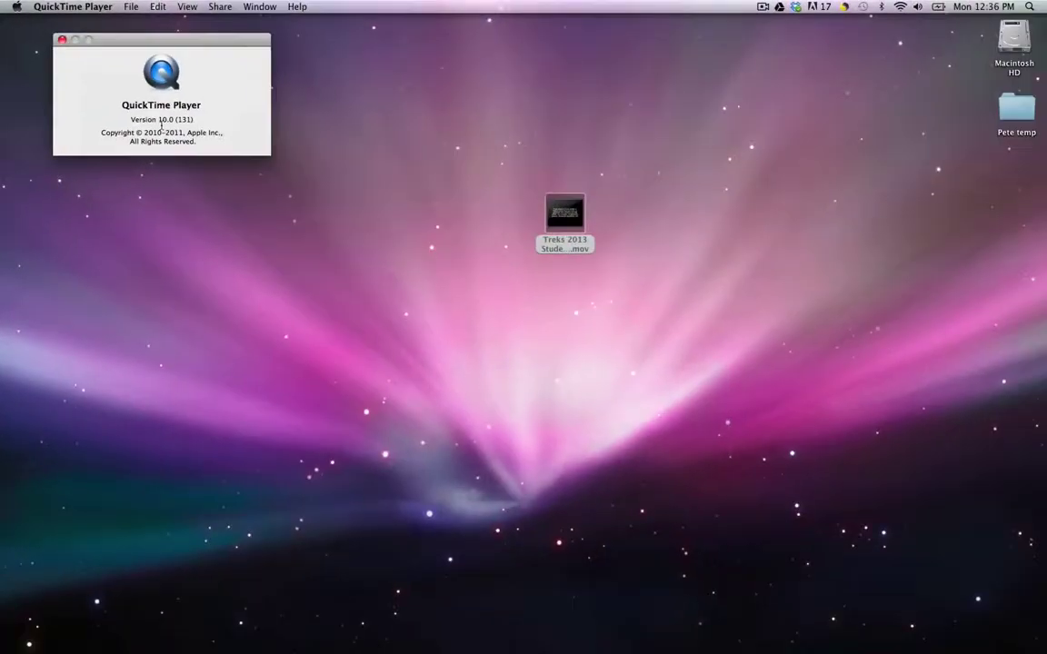
left_click(193, 124)
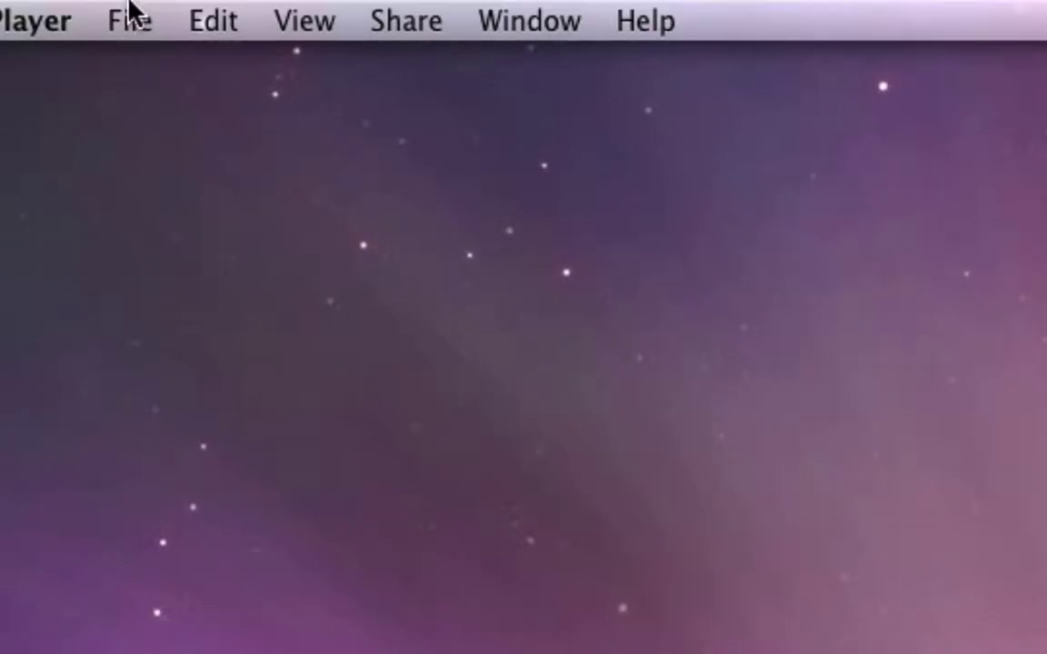
Step: Open Treks 2013 Student Survey.mov from the Desktop with File > Open File
left_click(131, 24)
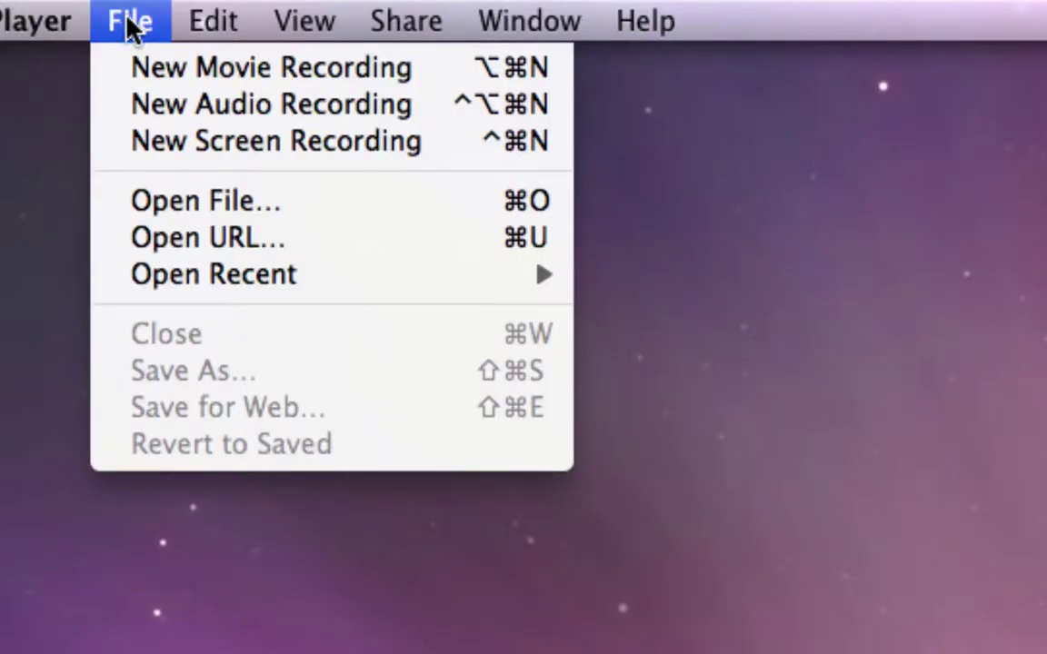
left_click(176, 198)
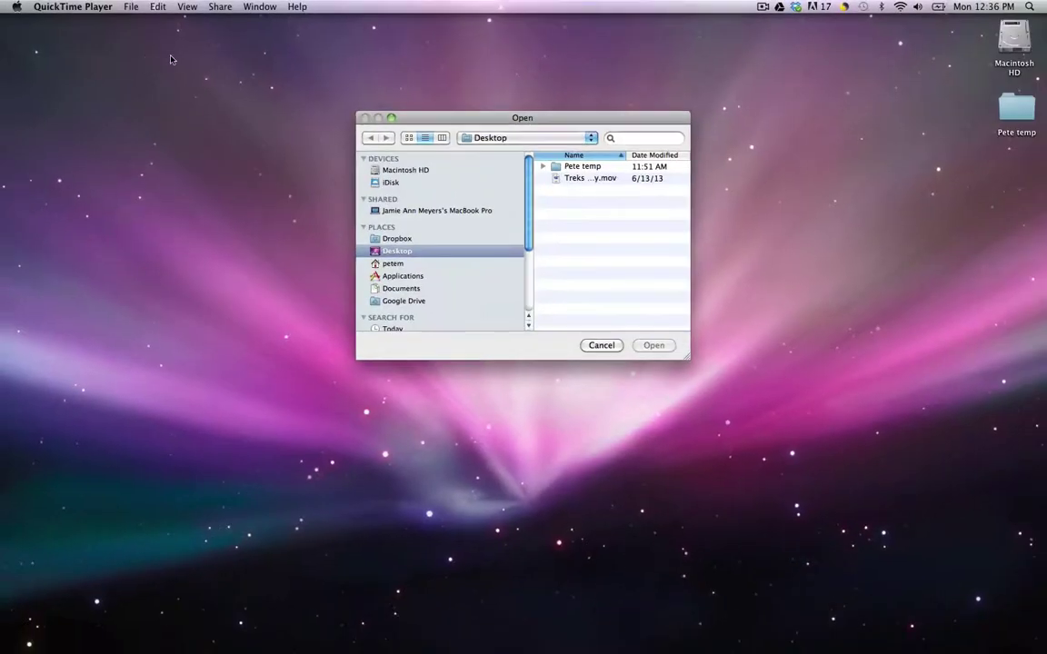
left_click(581, 178)
left_click(651, 346)
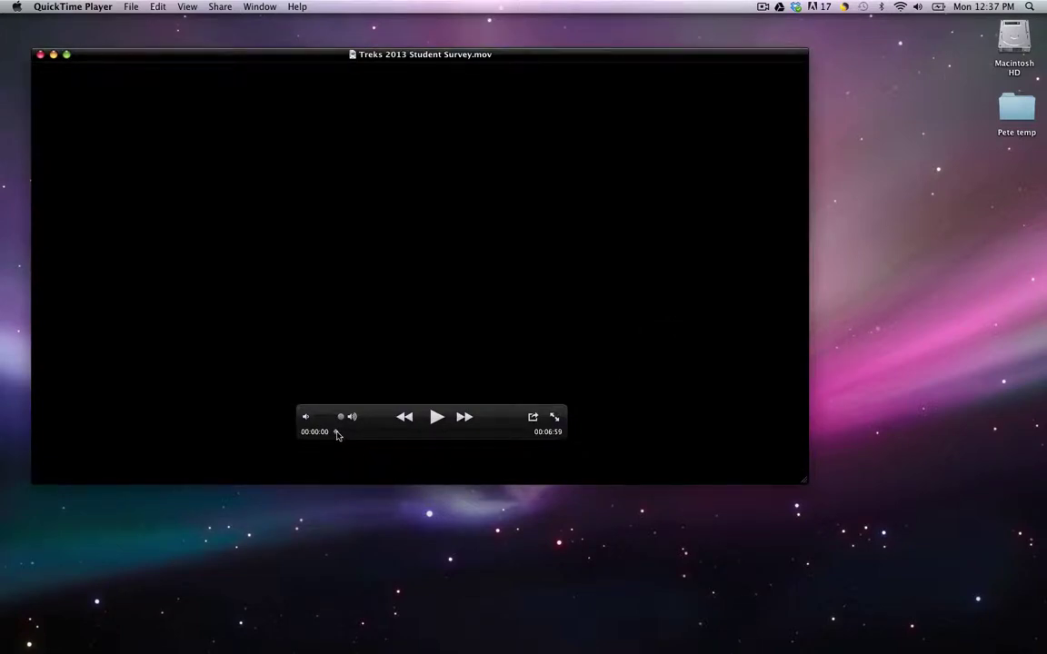
Step: Scrub through the movie to 01:18, 04:26 and 02:06, then play briefly and pause at 01:40
left_click_drag(337, 434, 531, 436)
mouse_move(400, 434)
left_mouse_down()
mouse_move(339, 433)
mouse_move(458, 436)
mouse_move(382, 435)
mouse_move(397, 435)
left_mouse_up()
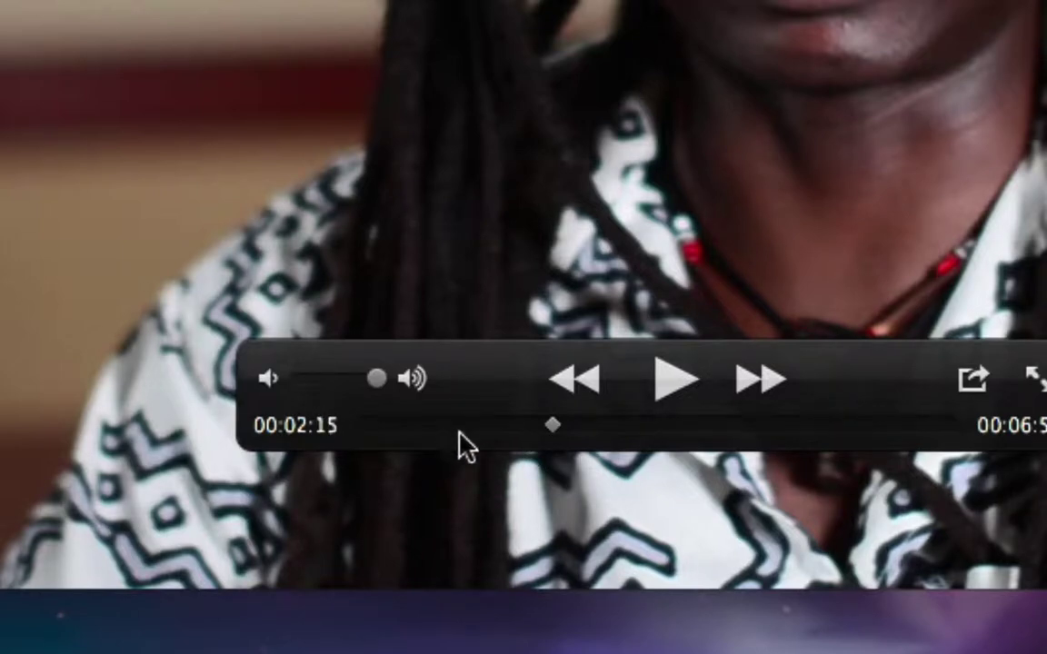
left_click_drag(551, 423, 383, 434)
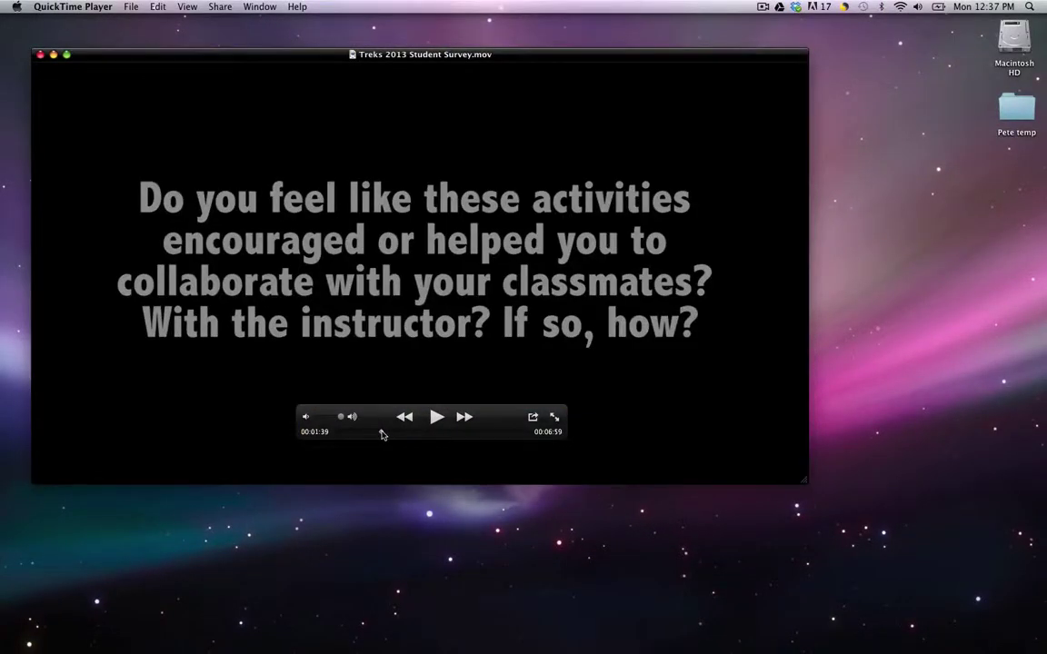
key("space")
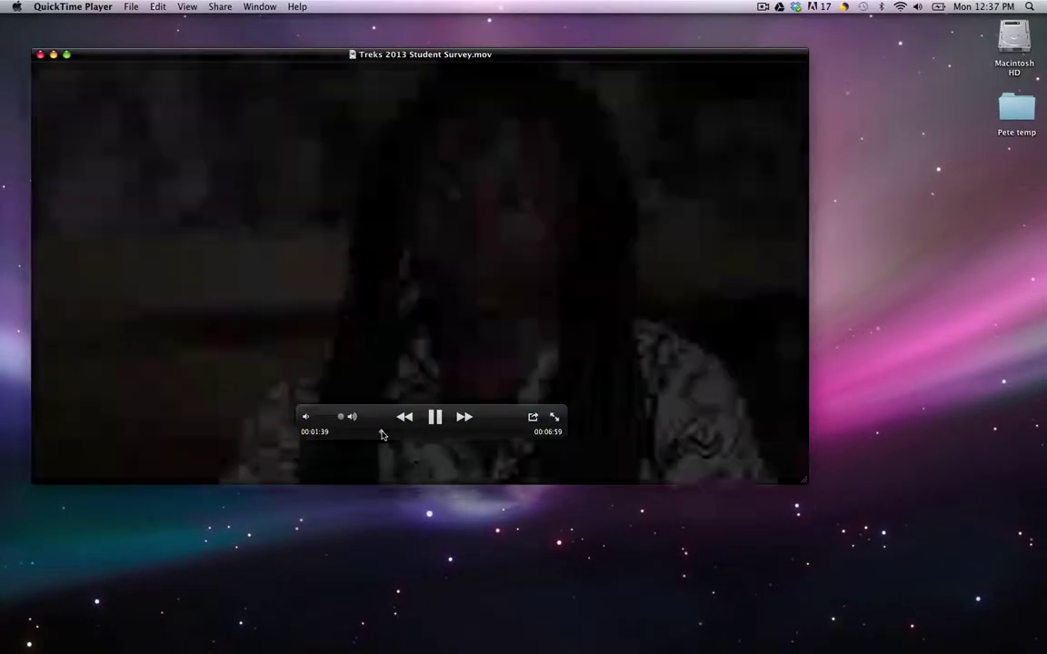
key("space")
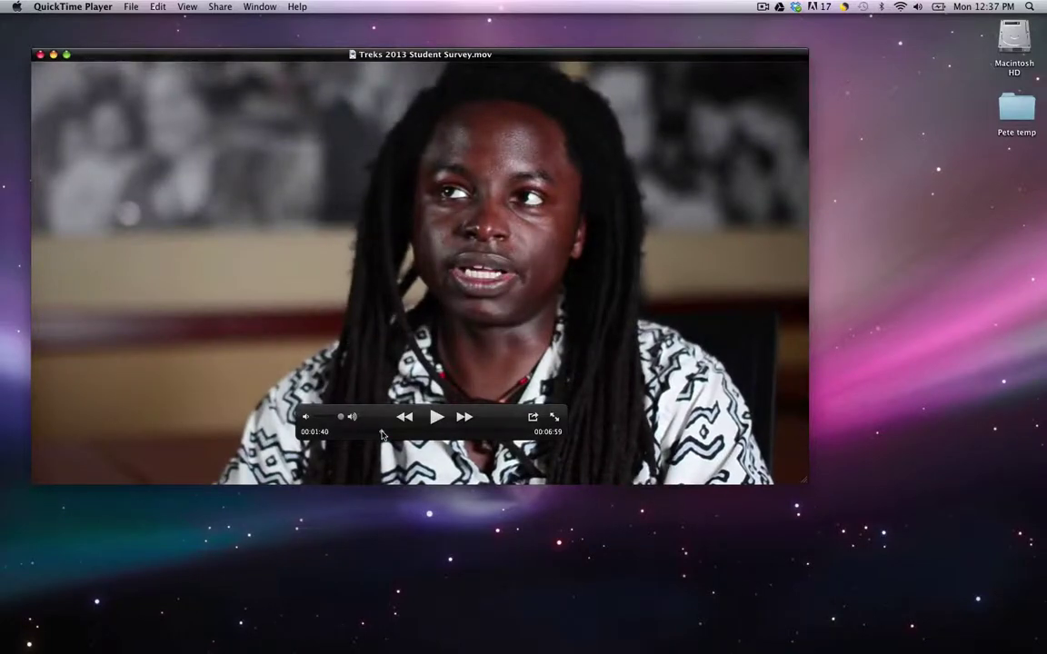
Step: Replay the interviewee from 01:27 to 01:36, then jump later and pause around 03:07
left_click_drag(381, 435, 375, 434)
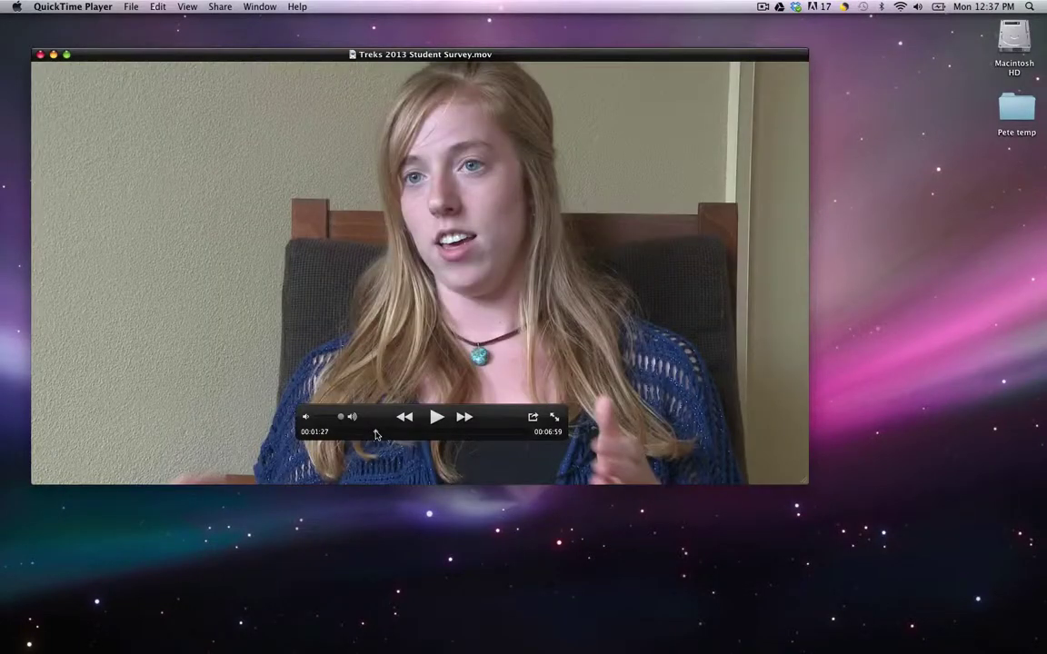
key("space")
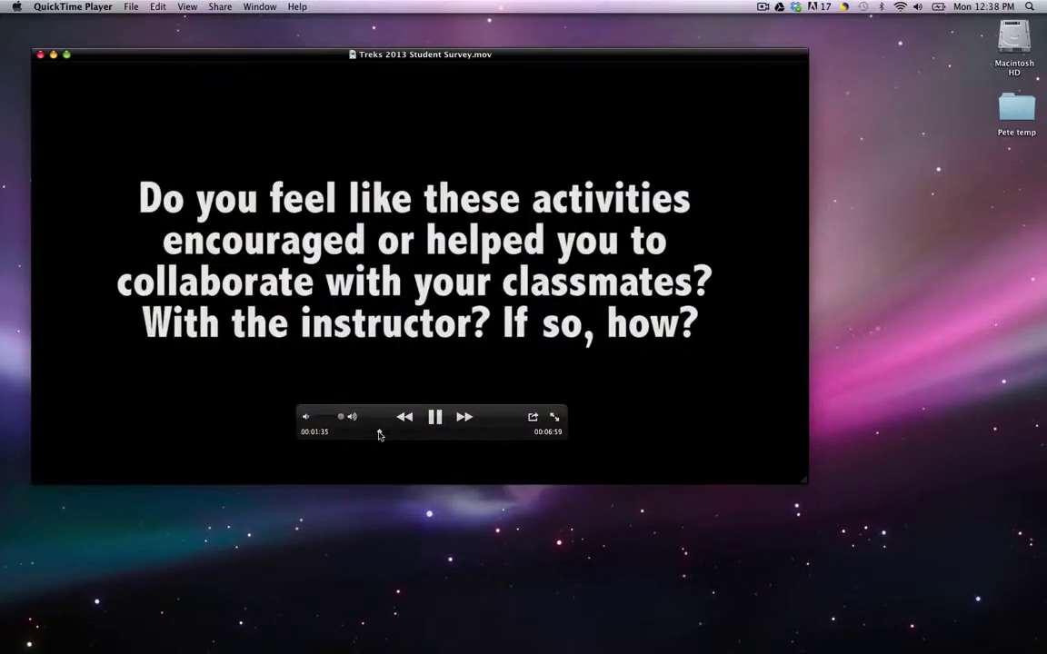
key("space")
key("space")
key("space")
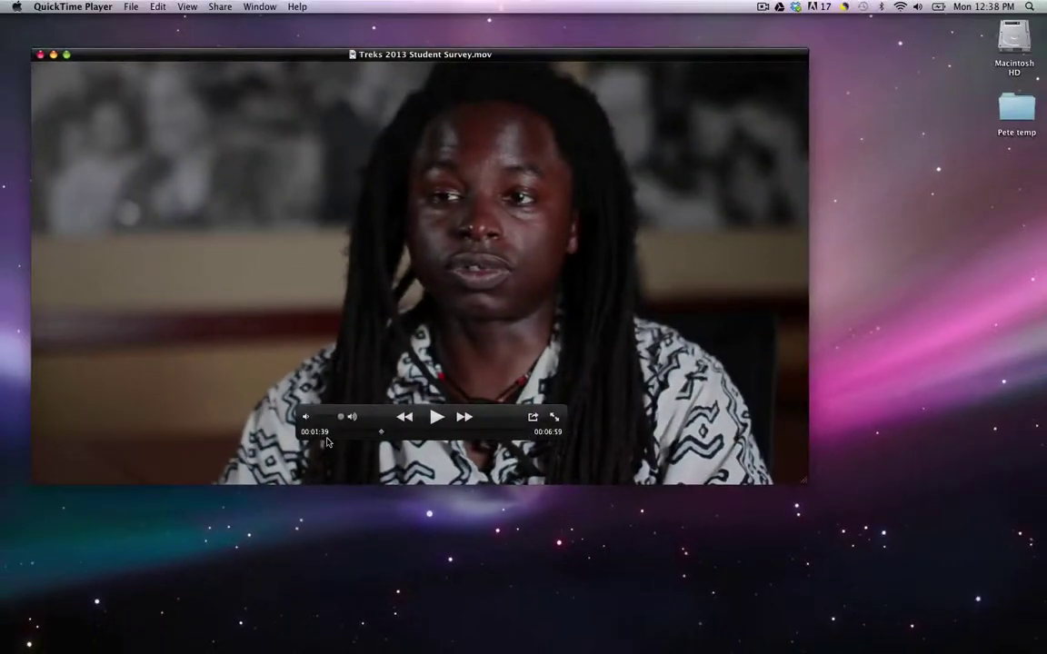
left_click_drag(382, 433, 420, 436)
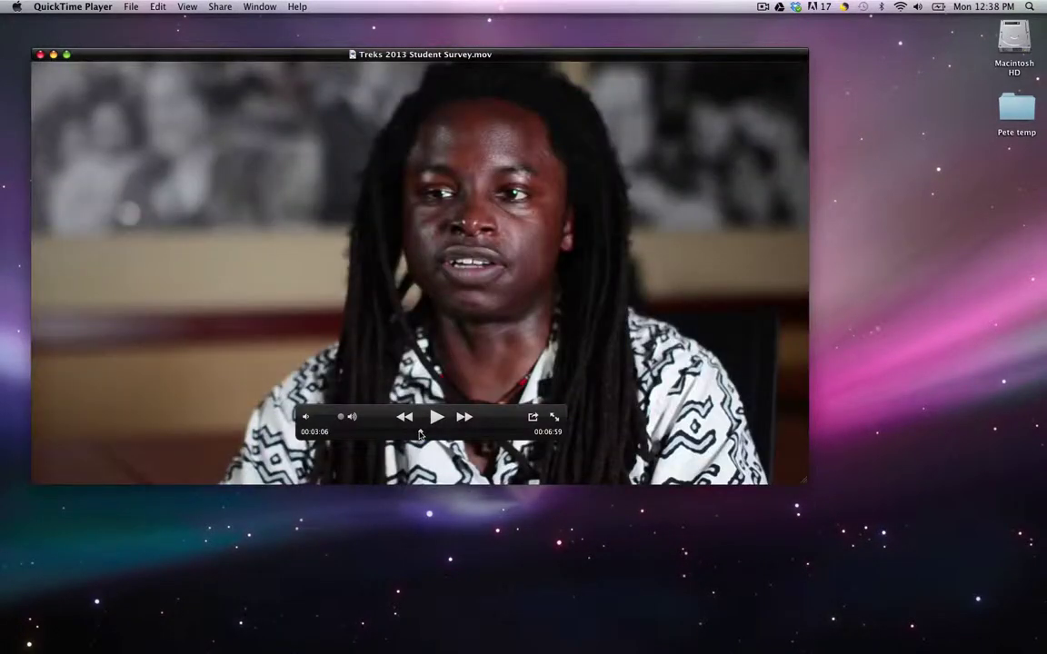
key("space")
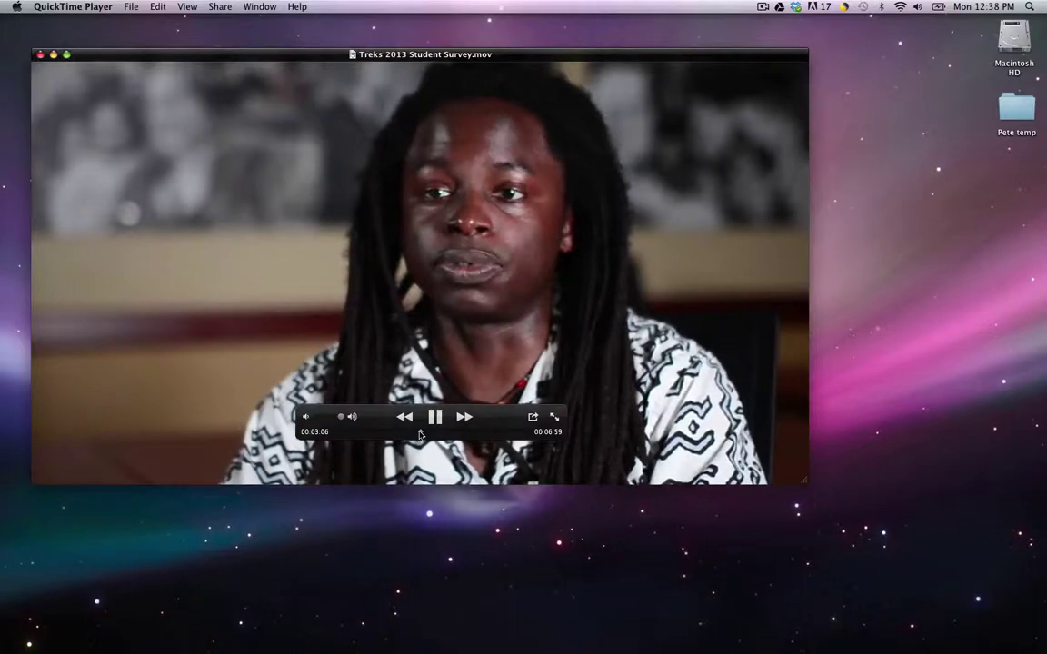
key("space")
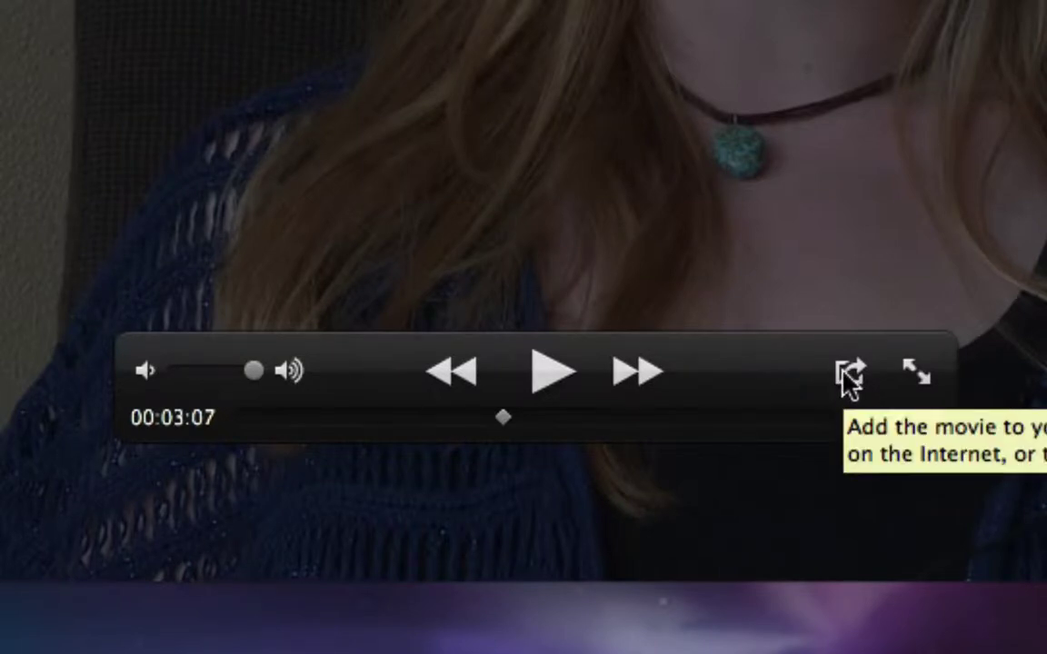
Step: Open Trim from the Share menu, reposition the movie window, and play then pause the preview
left_click(850, 377)
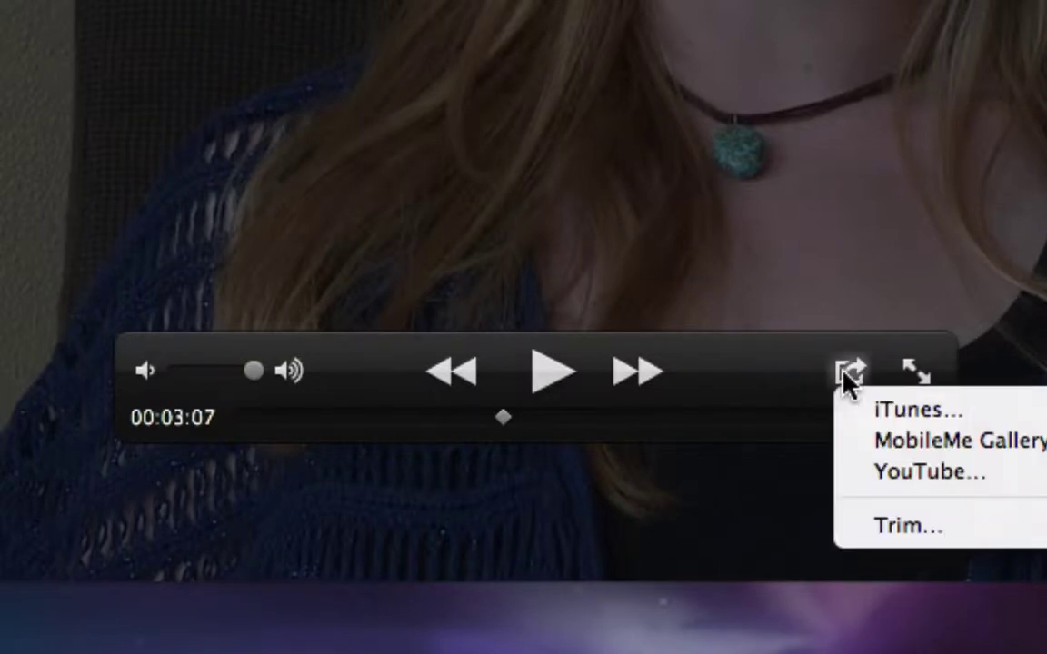
left_click(890, 526)
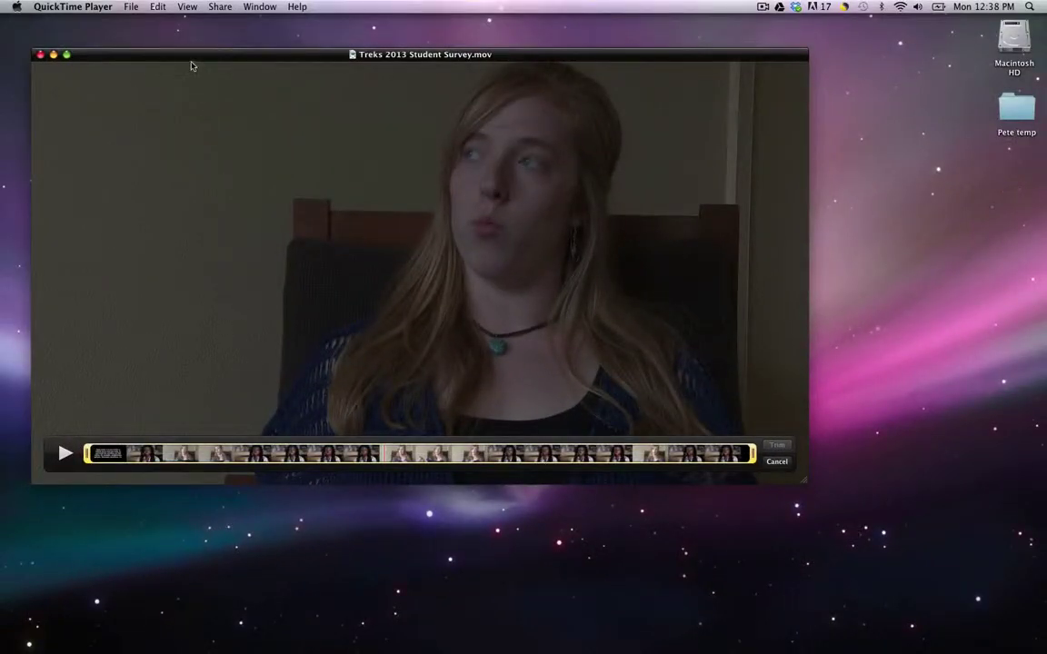
left_click_drag(190, 60, 322, 77)
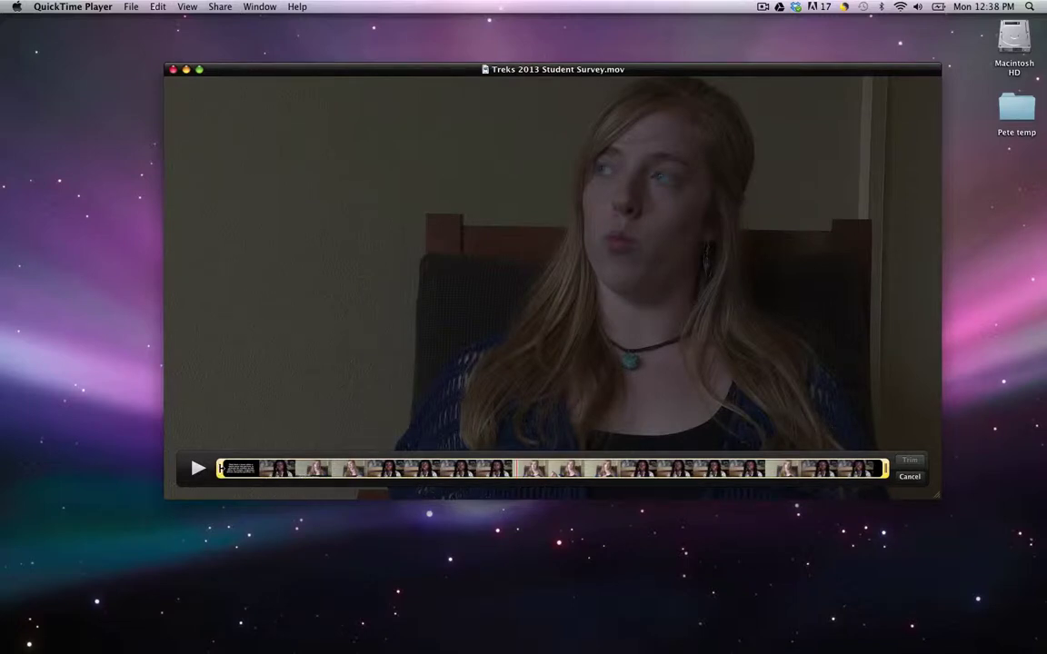
left_click(198, 469)
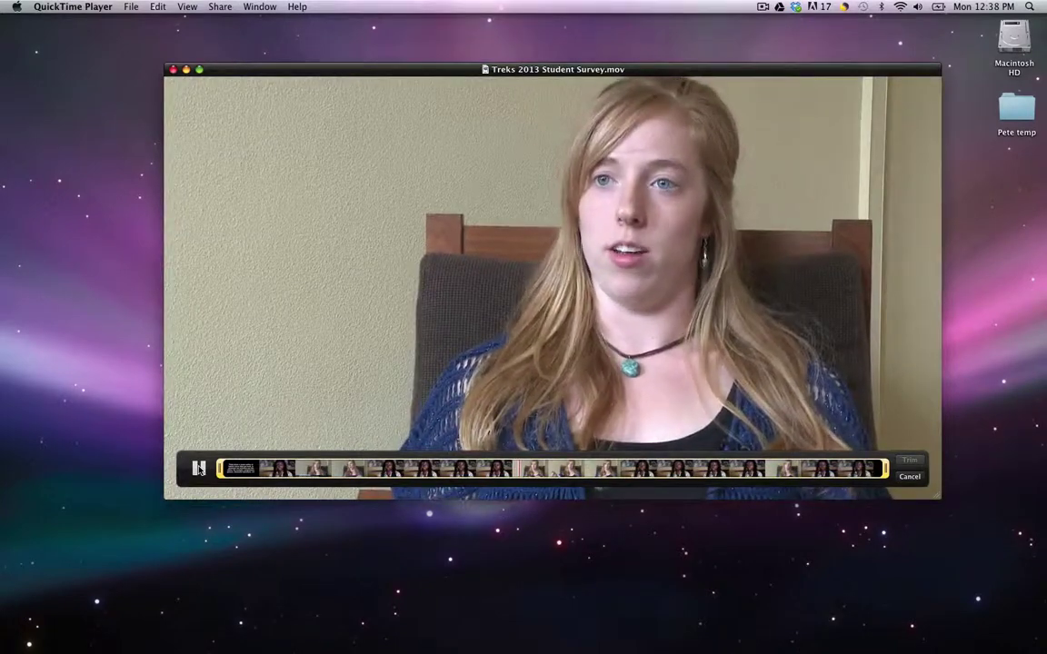
left_click(199, 469)
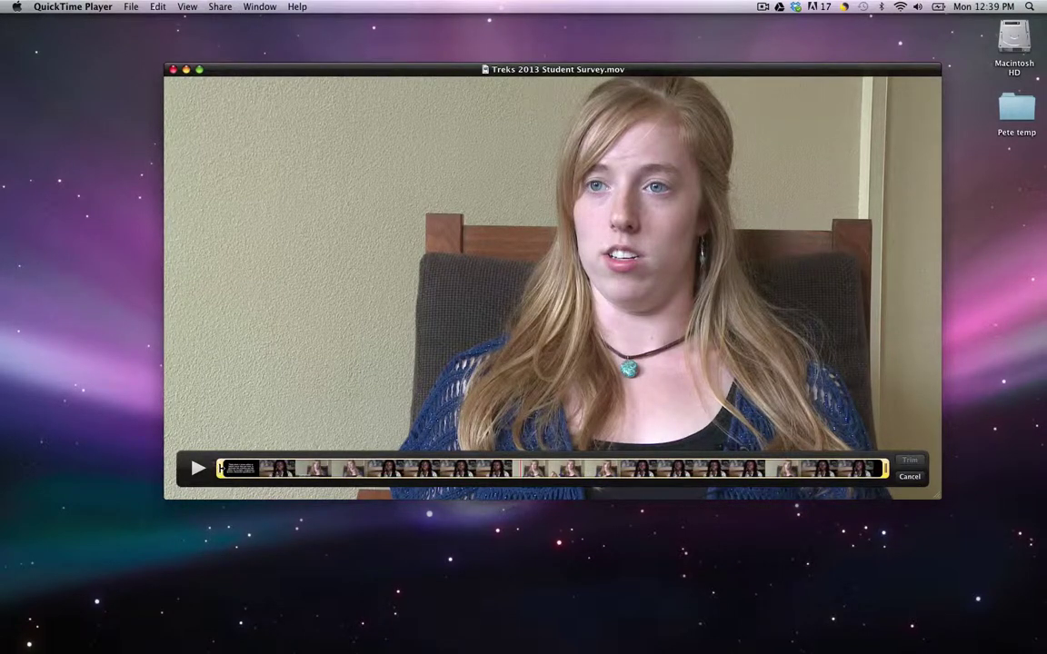
Step: Drag the yellow trim handles so the kept range runs from about 01:39 to 03:04
left_click_drag(222, 467, 379, 468)
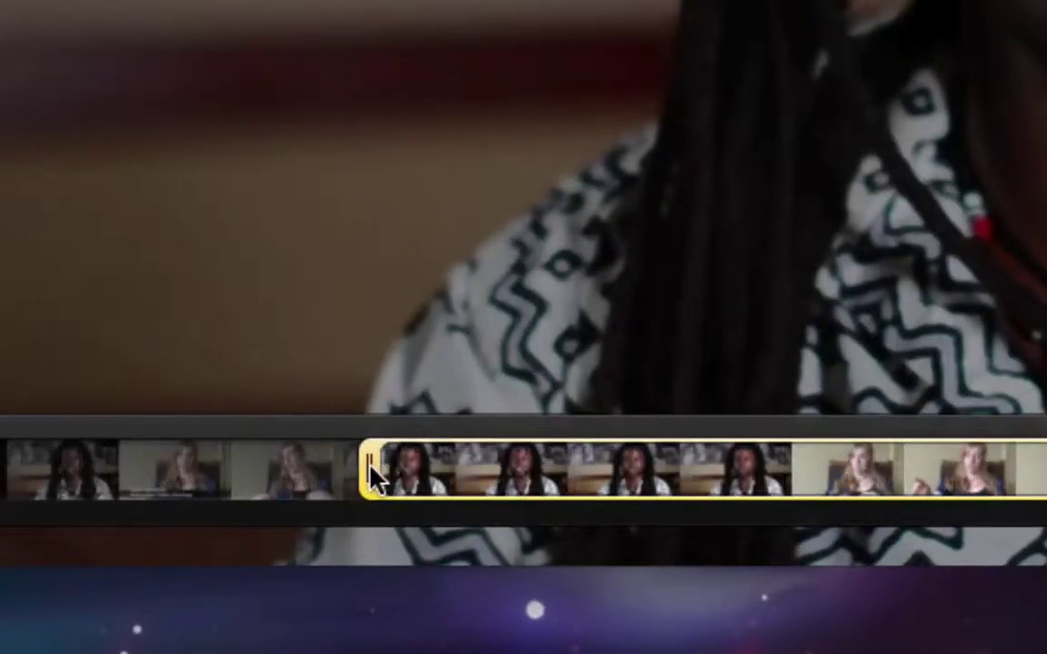
left_click_drag(368, 467, 368, 466)
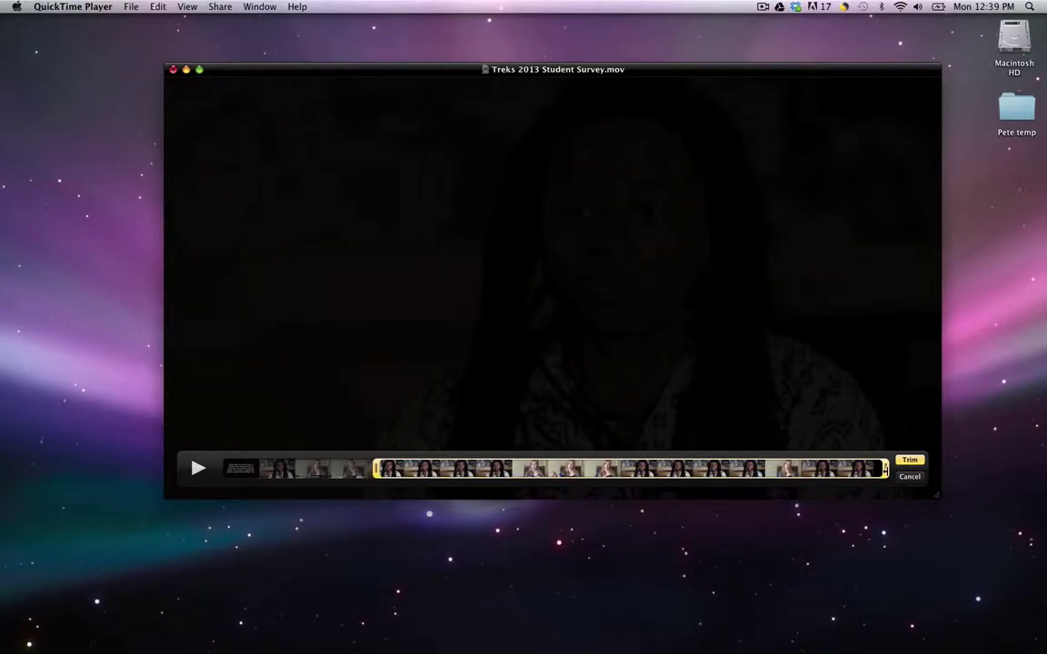
left_click_drag(885, 469, 516, 469)
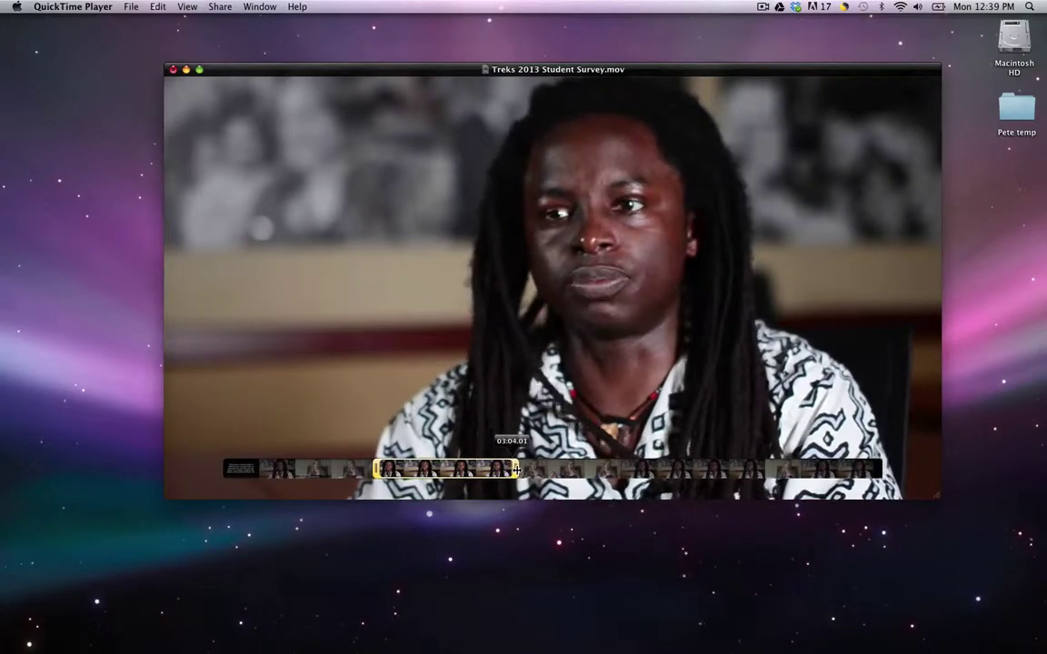